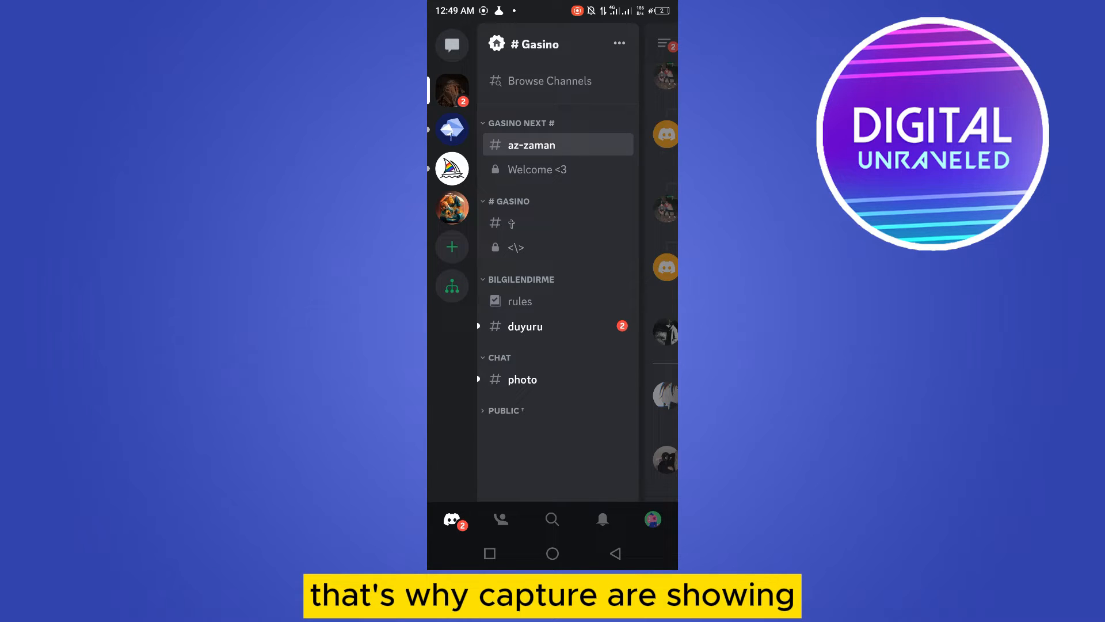
- Review the Account settings in Discord's user settings, then return to the settings list with Log Out
left_click(653, 518)
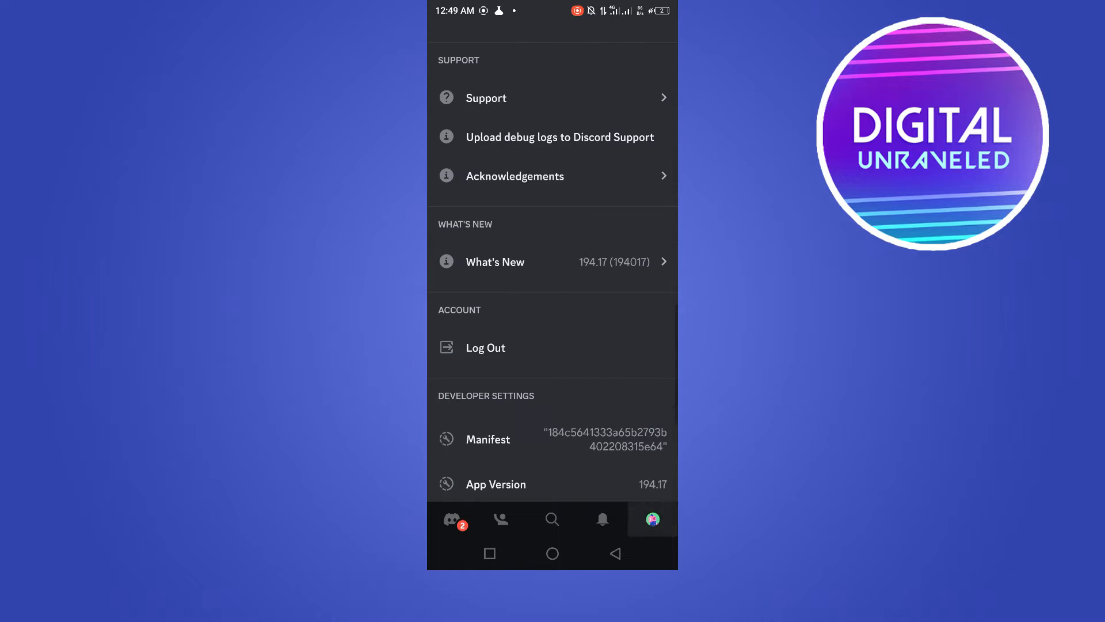
scroll(552, 260, "up", 10)
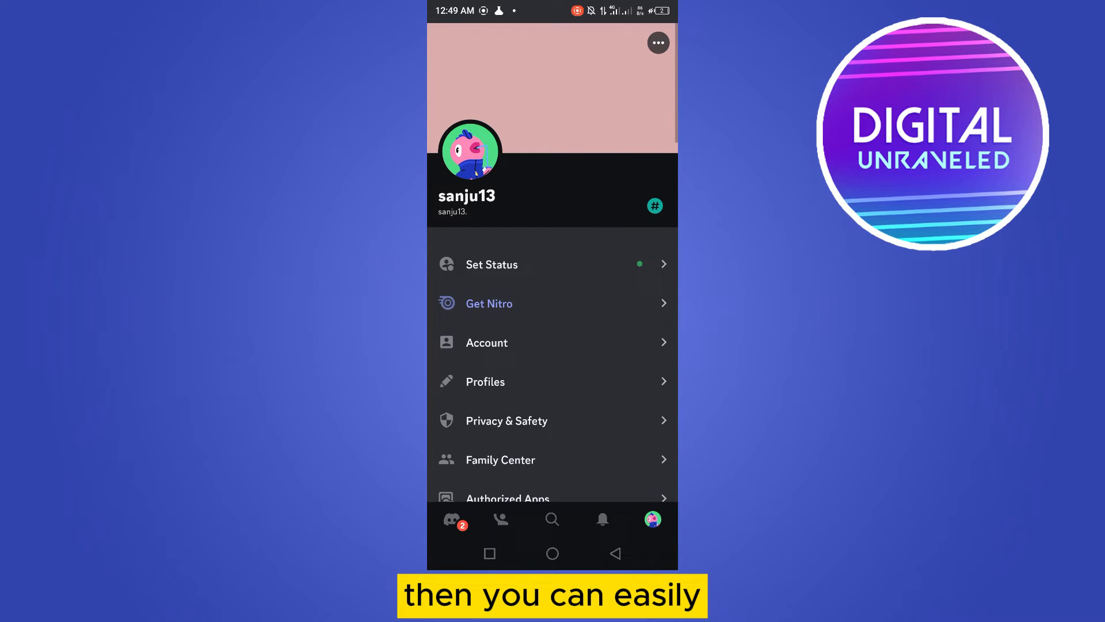
left_click(553, 260)
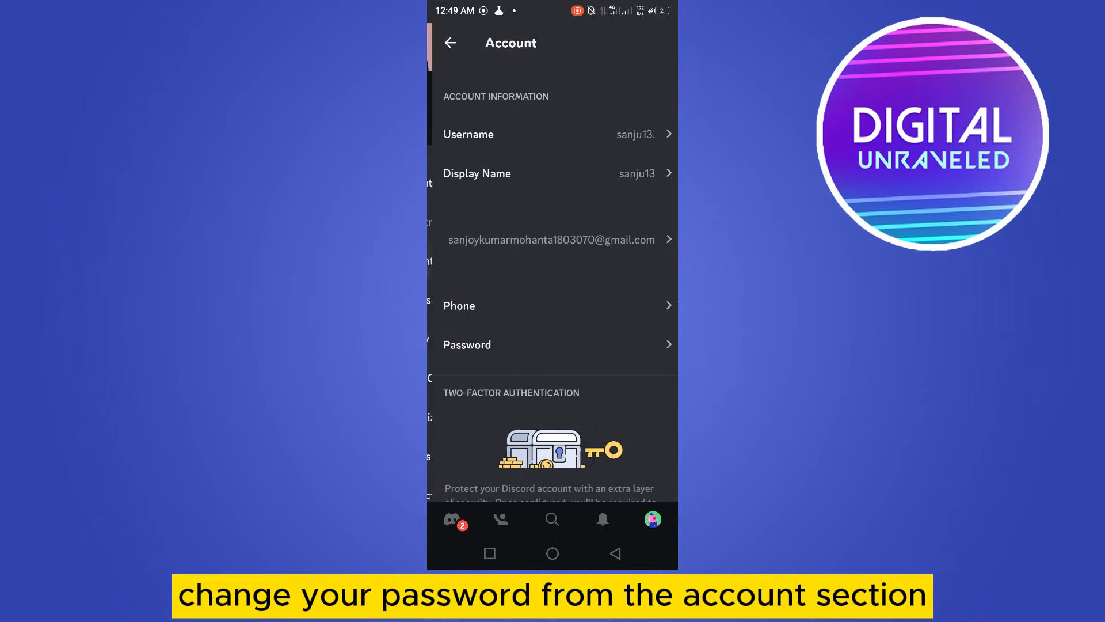
scroll(552, 303, "down", 1)
scroll(553, 303, "down", 3)
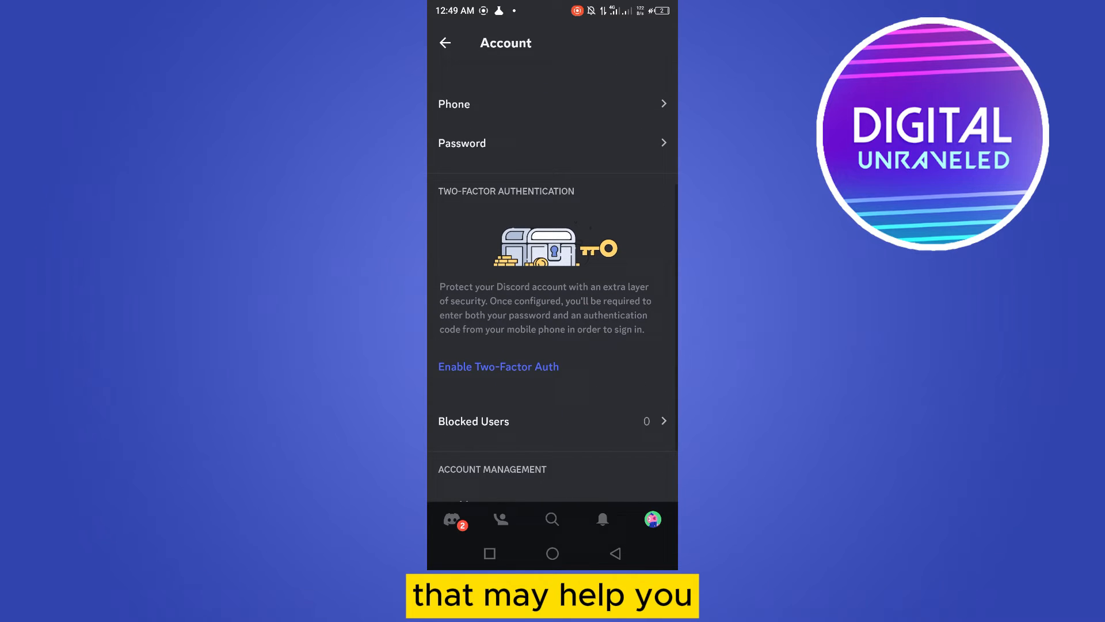
scroll(553, 302, "down", 2)
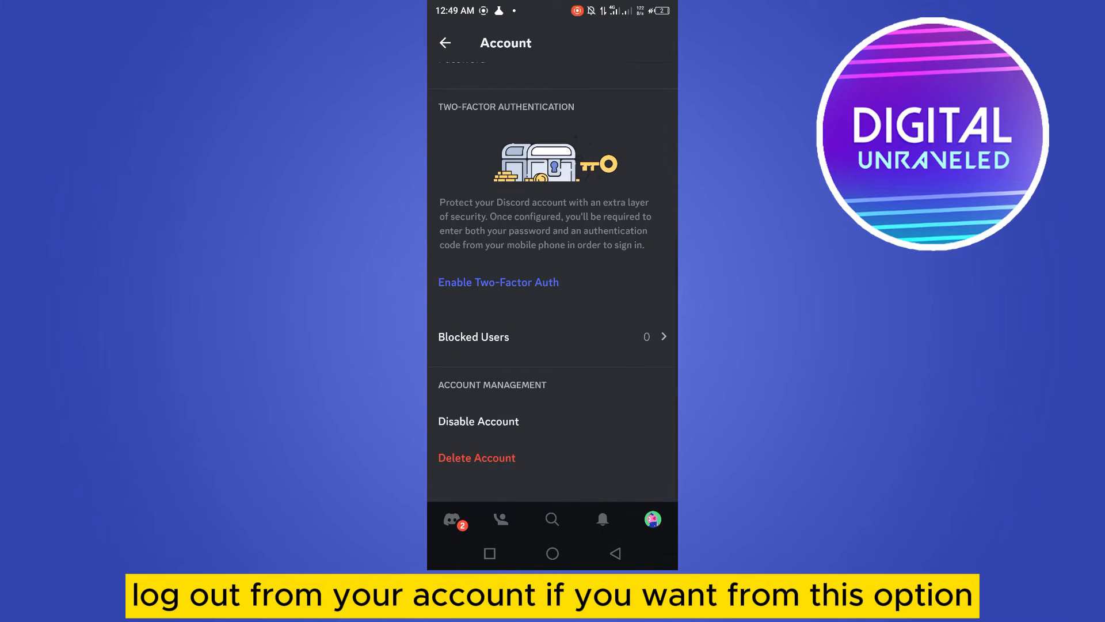
left_click(445, 42)
scroll(553, 302, "down", 5)
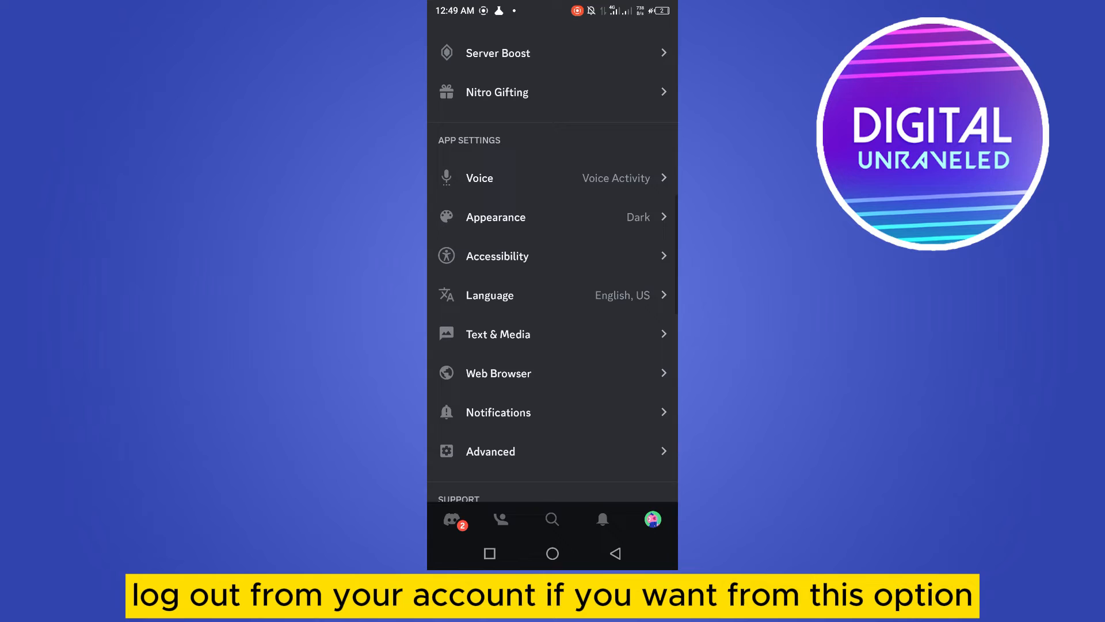
scroll(553, 303, "down", 3)
scroll(553, 303, "down", 3)
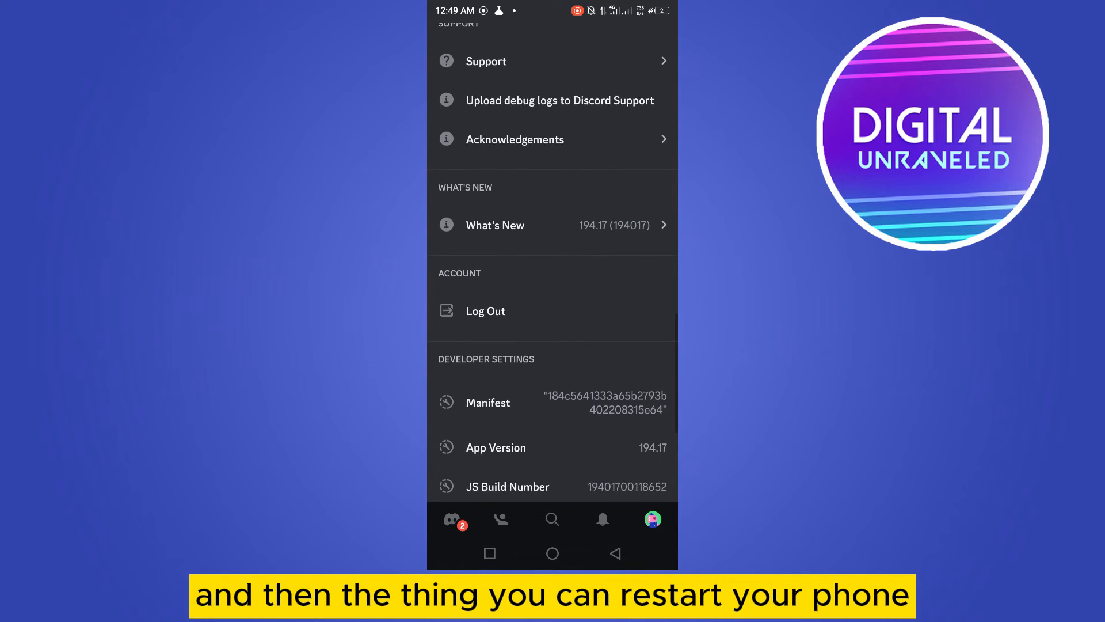
scroll(552, 303, "down", 1)
- Leave Discord for the home screen and bring up the Discord app's system App info page
left_click(553, 554)
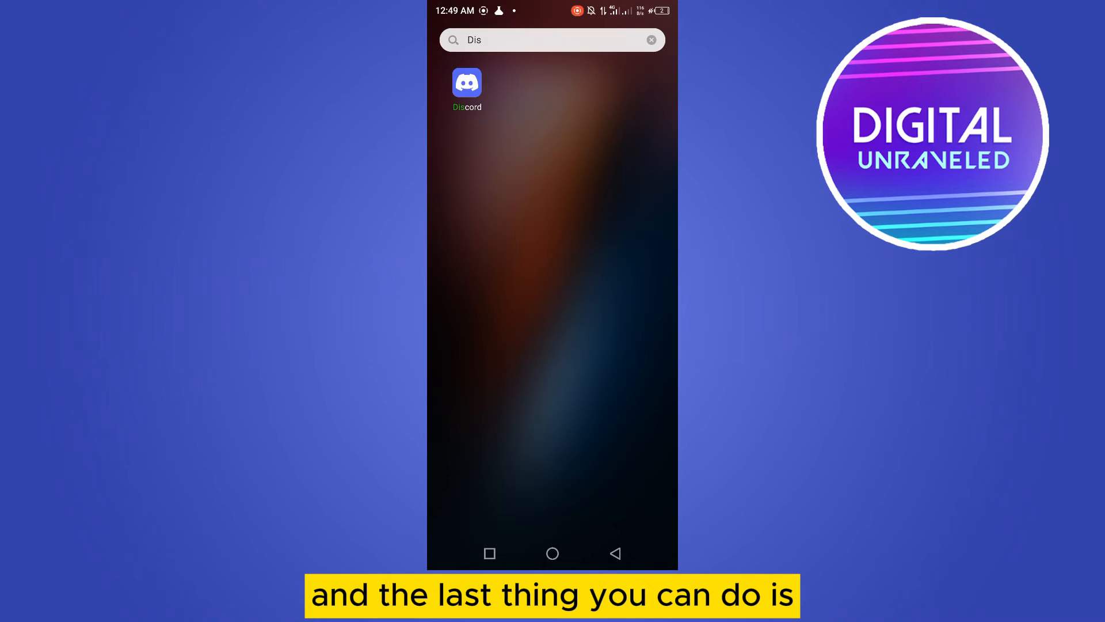
left_click(467, 84)
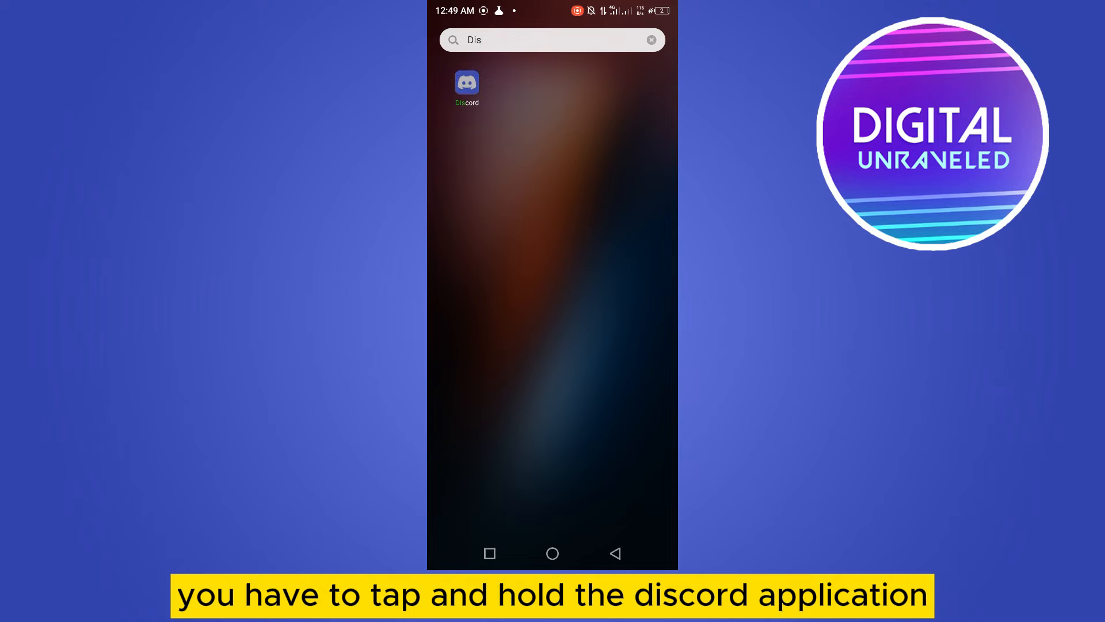
left_click(534, 141)
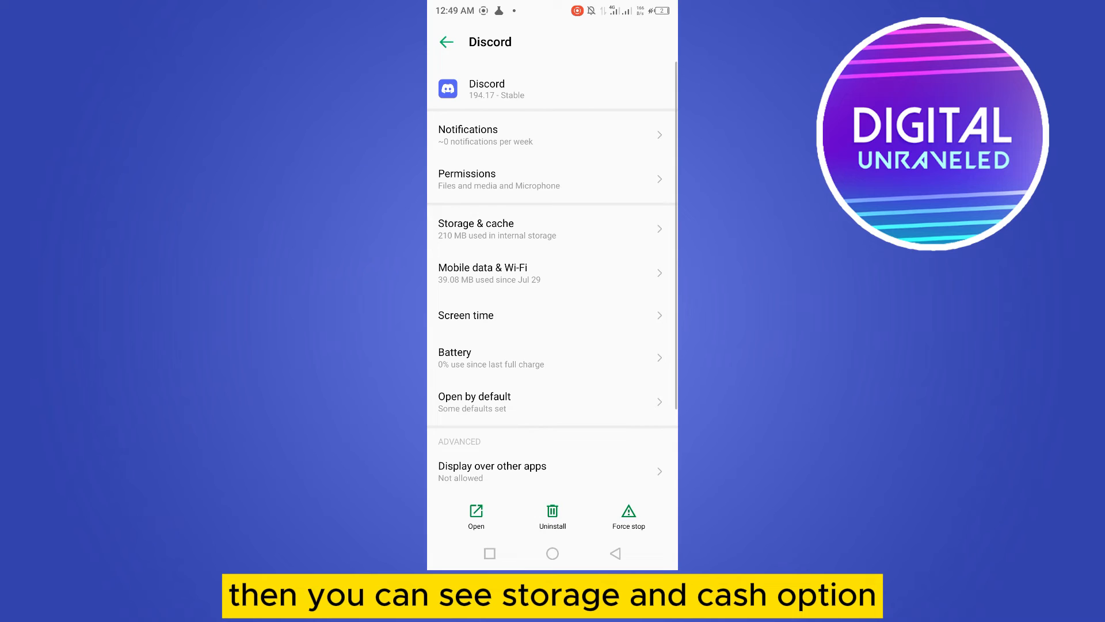
- View Discord's Storage & cache usage, then return to the home-screen search showing Discord
left_click(551, 229)
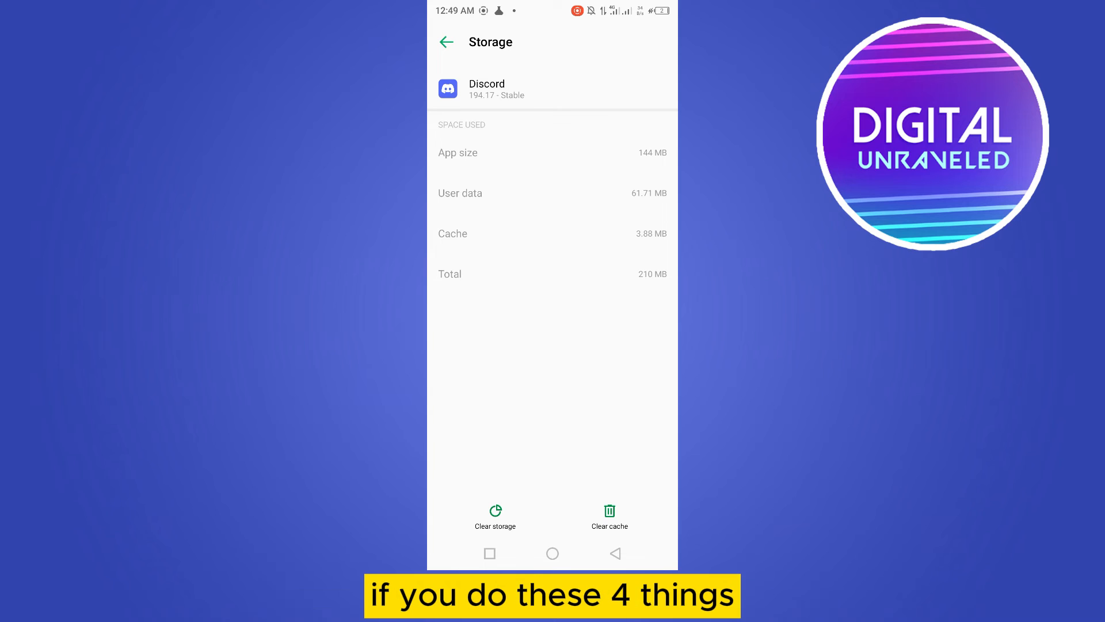
left_click(554, 554)
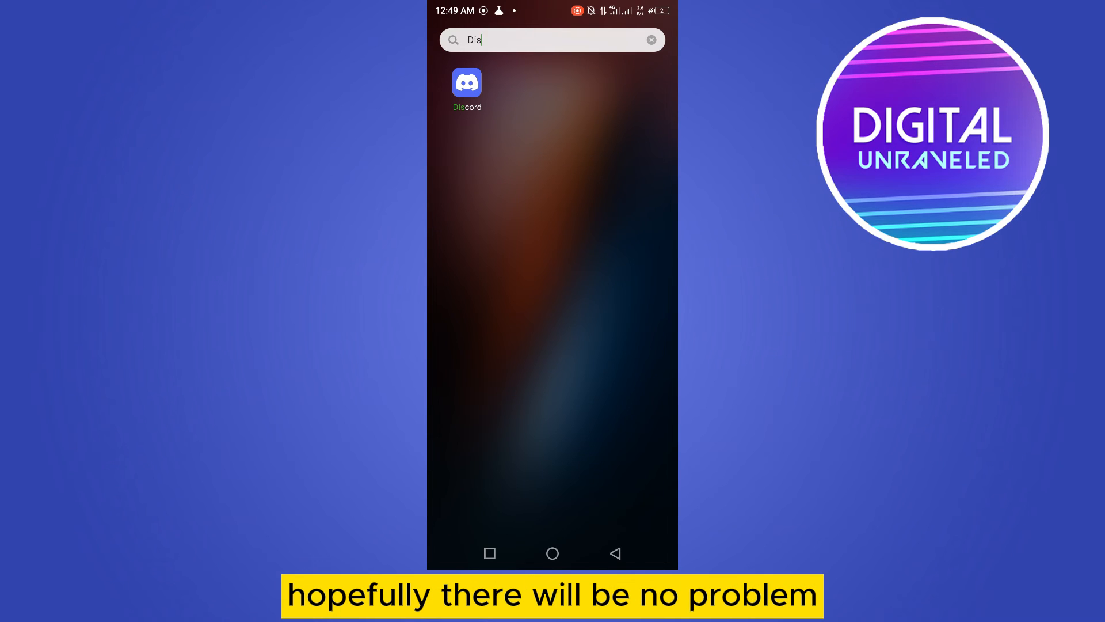